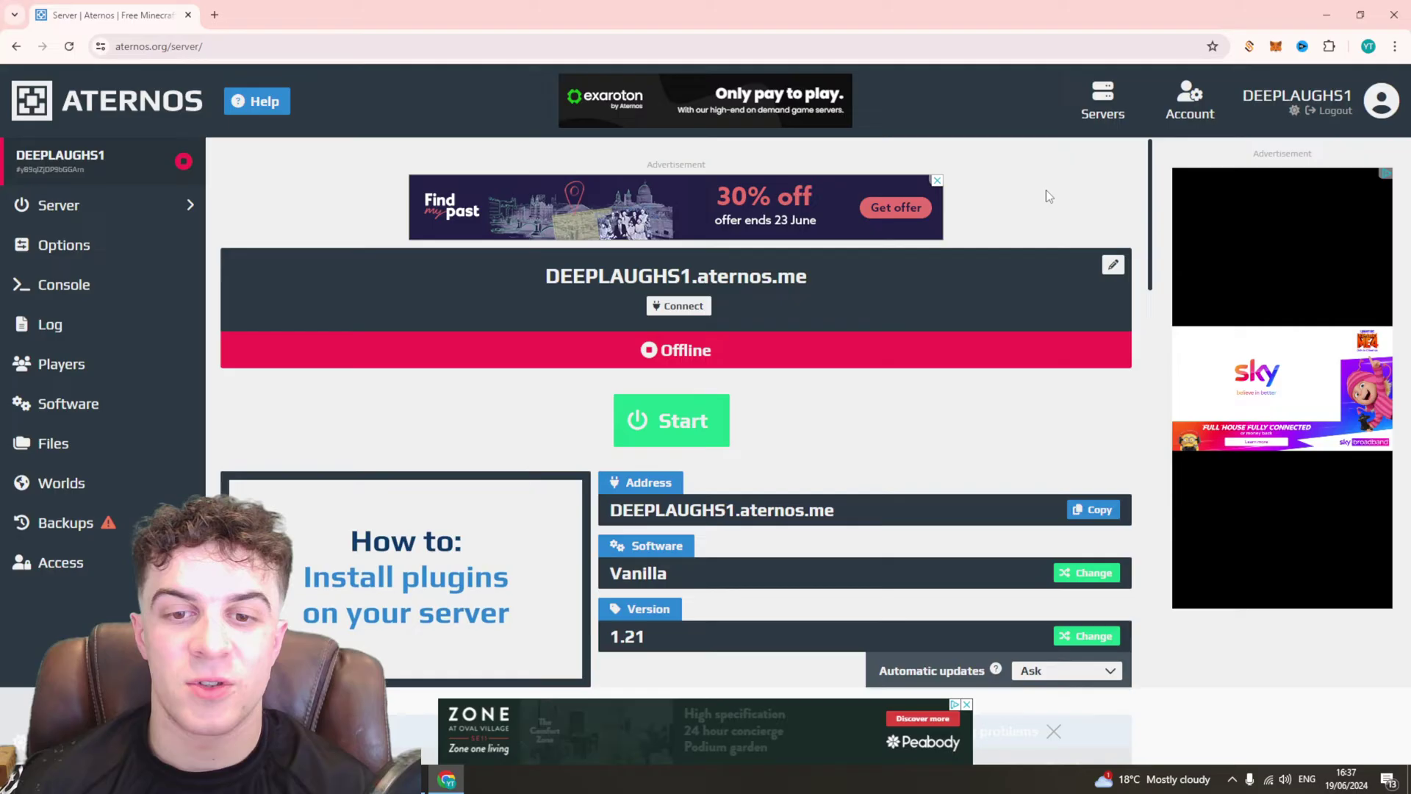
pyautogui.scroll(-2, 1045, 190)
pyautogui.scroll(2, 1046, 190)
pyautogui.scroll(1, 617, 254)
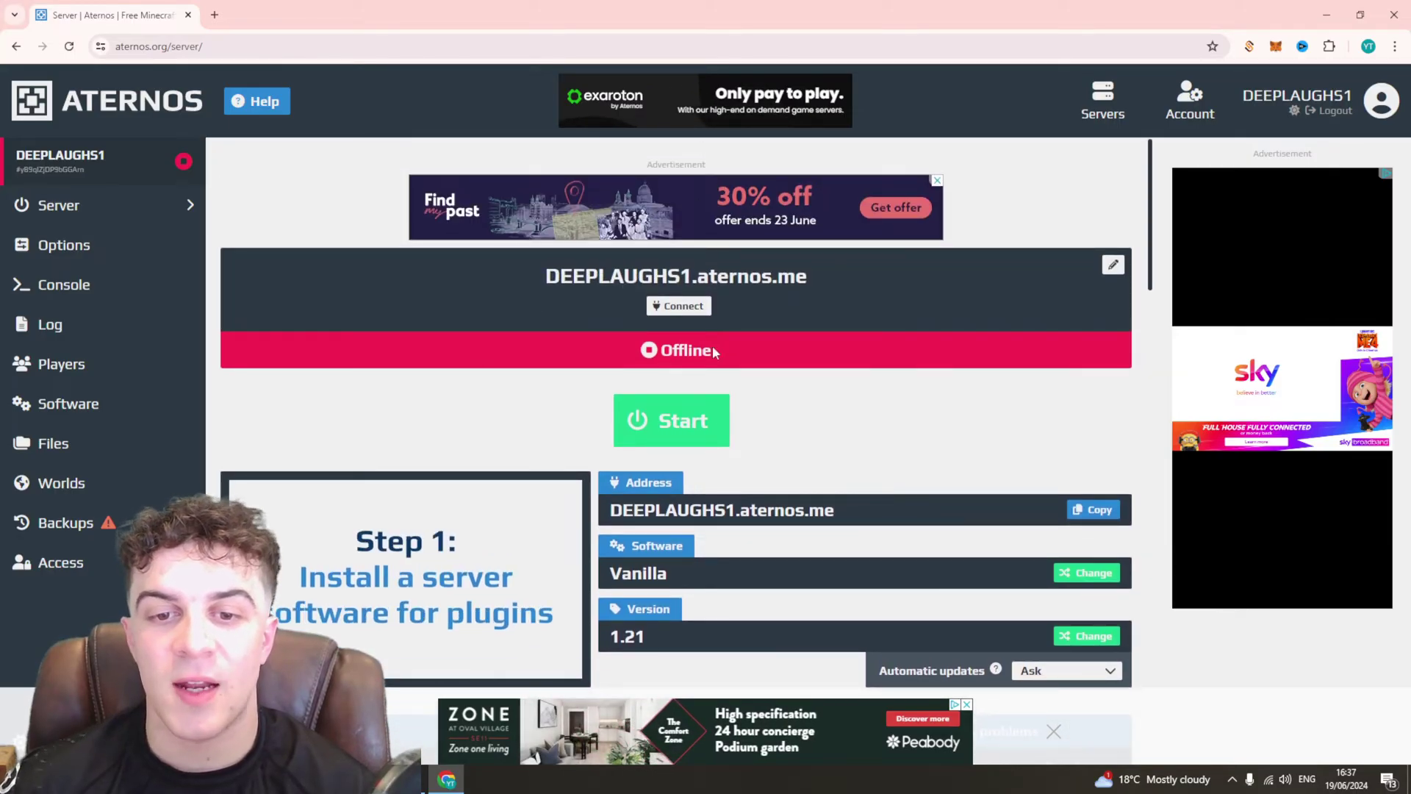
# Clear a stray text selection and bring up the list of Vanilla server versions.
pyautogui.click(665, 355)
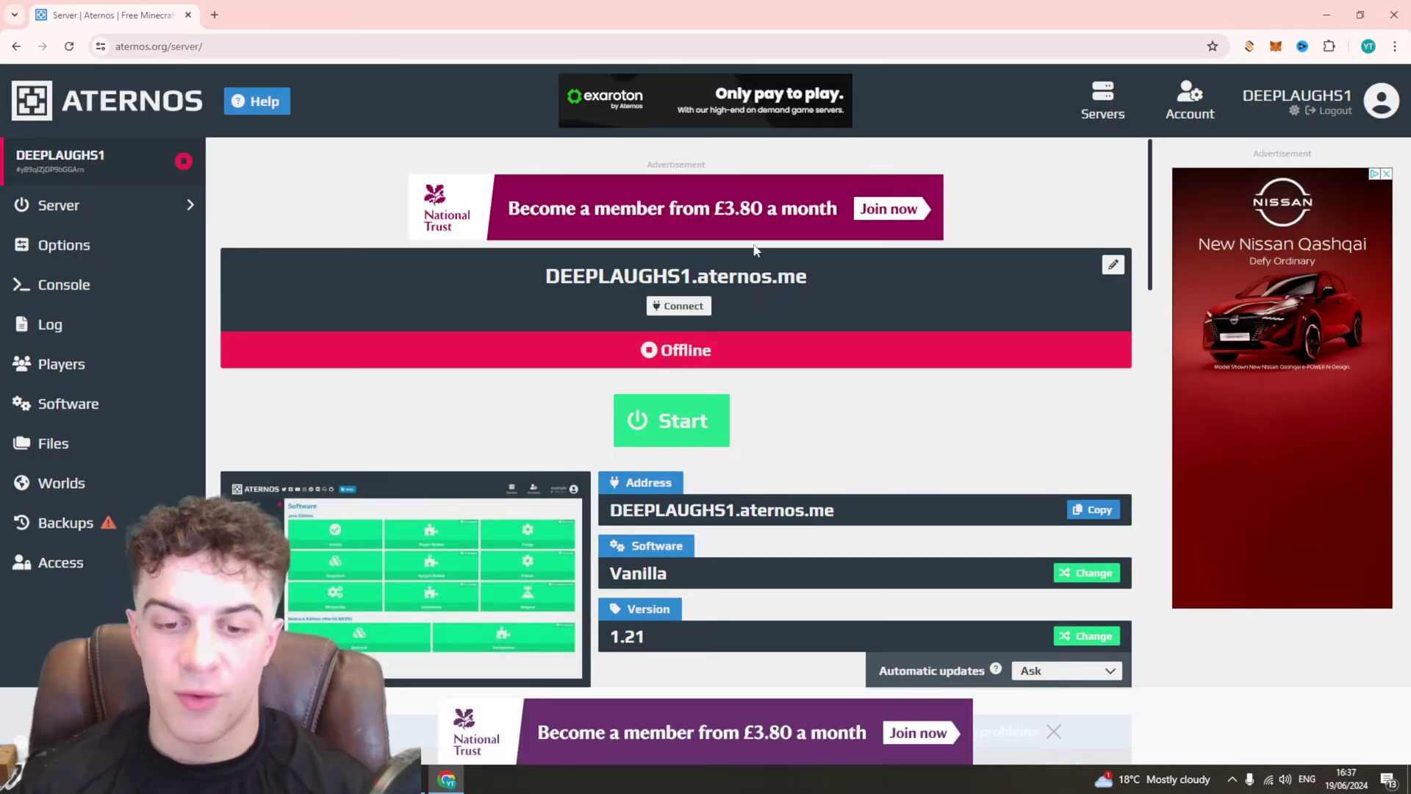
pyautogui.scroll(-2, 608, 445)
pyautogui.scroll(-1, 608, 445)
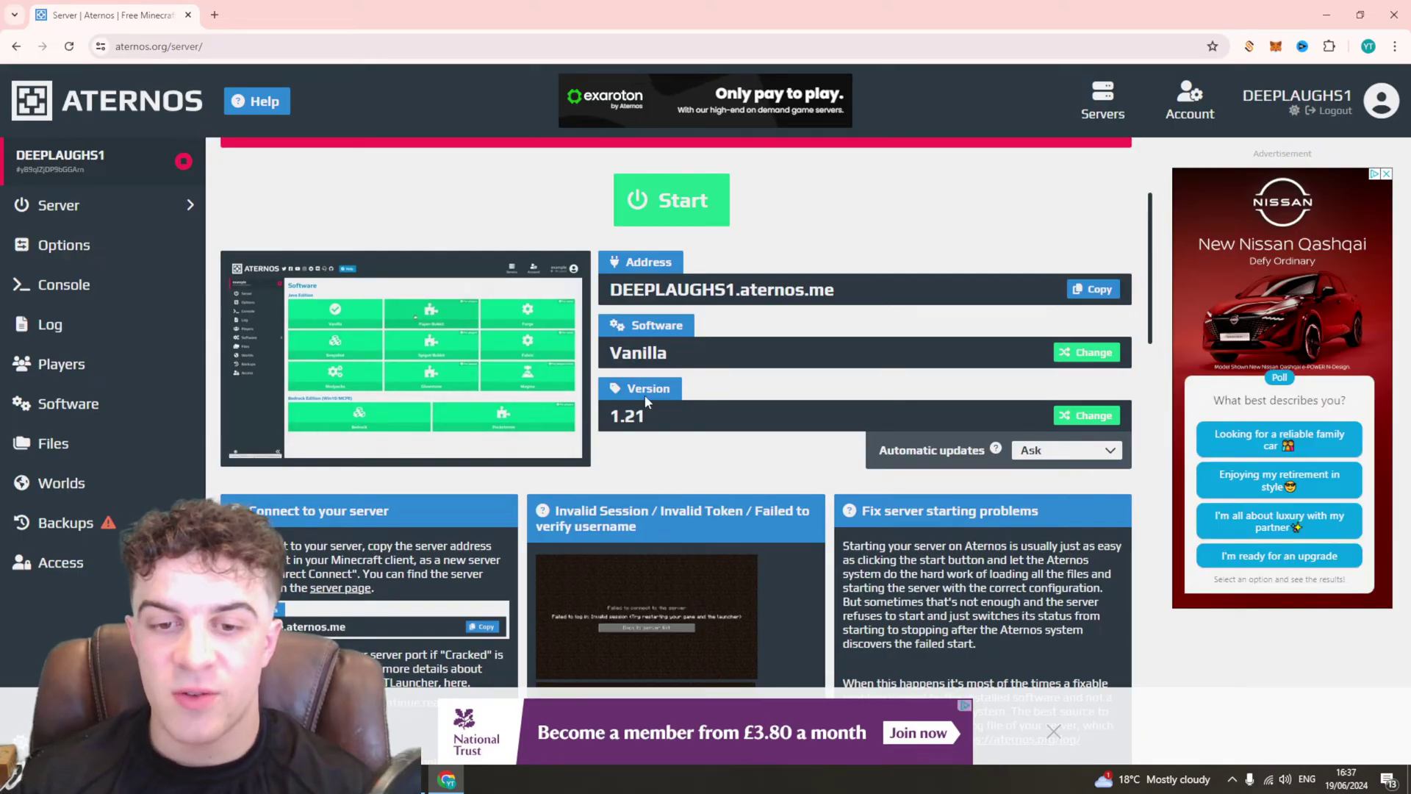
pyautogui.click(1087, 416)
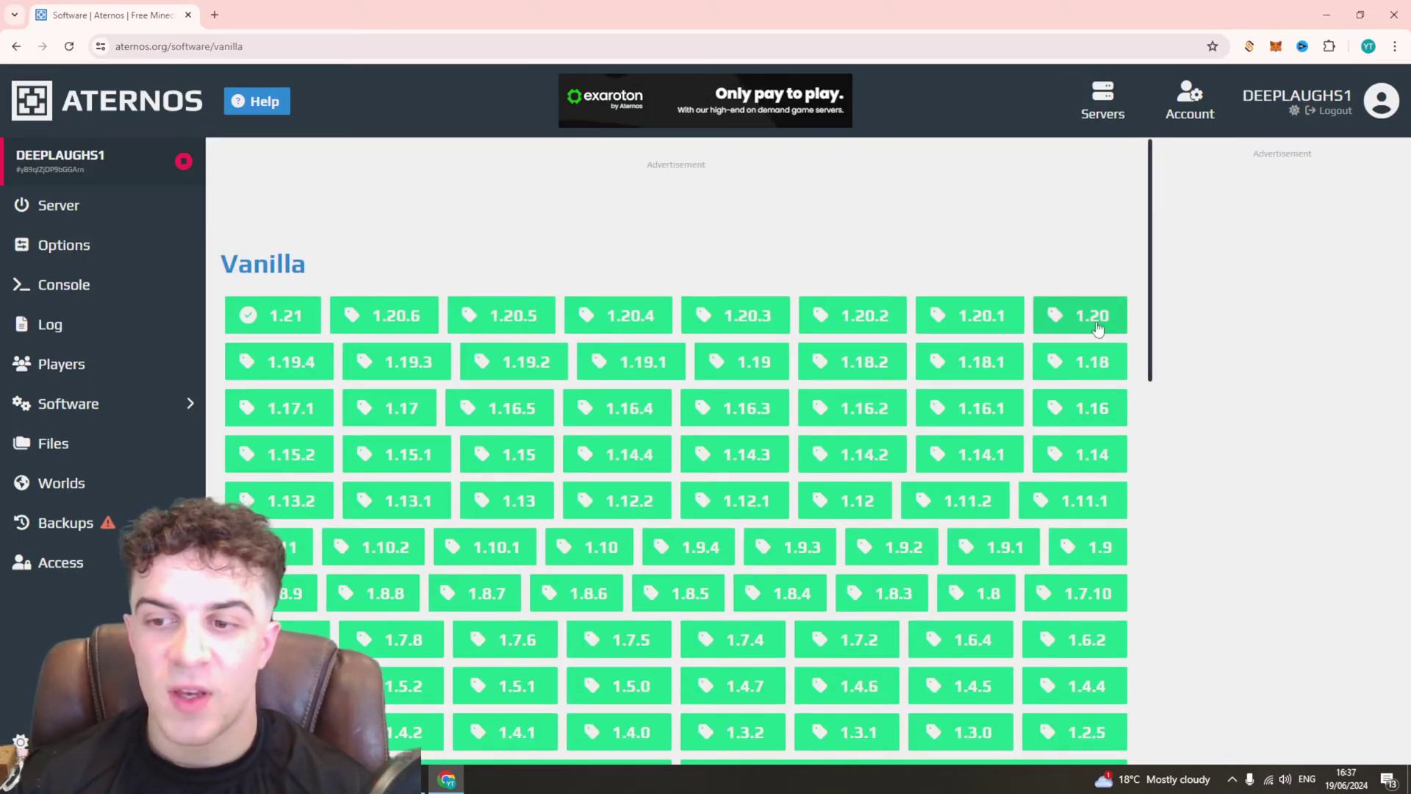
pyautogui.scroll(-3, 1156, 331)
pyautogui.scroll(-3, 1163, 430)
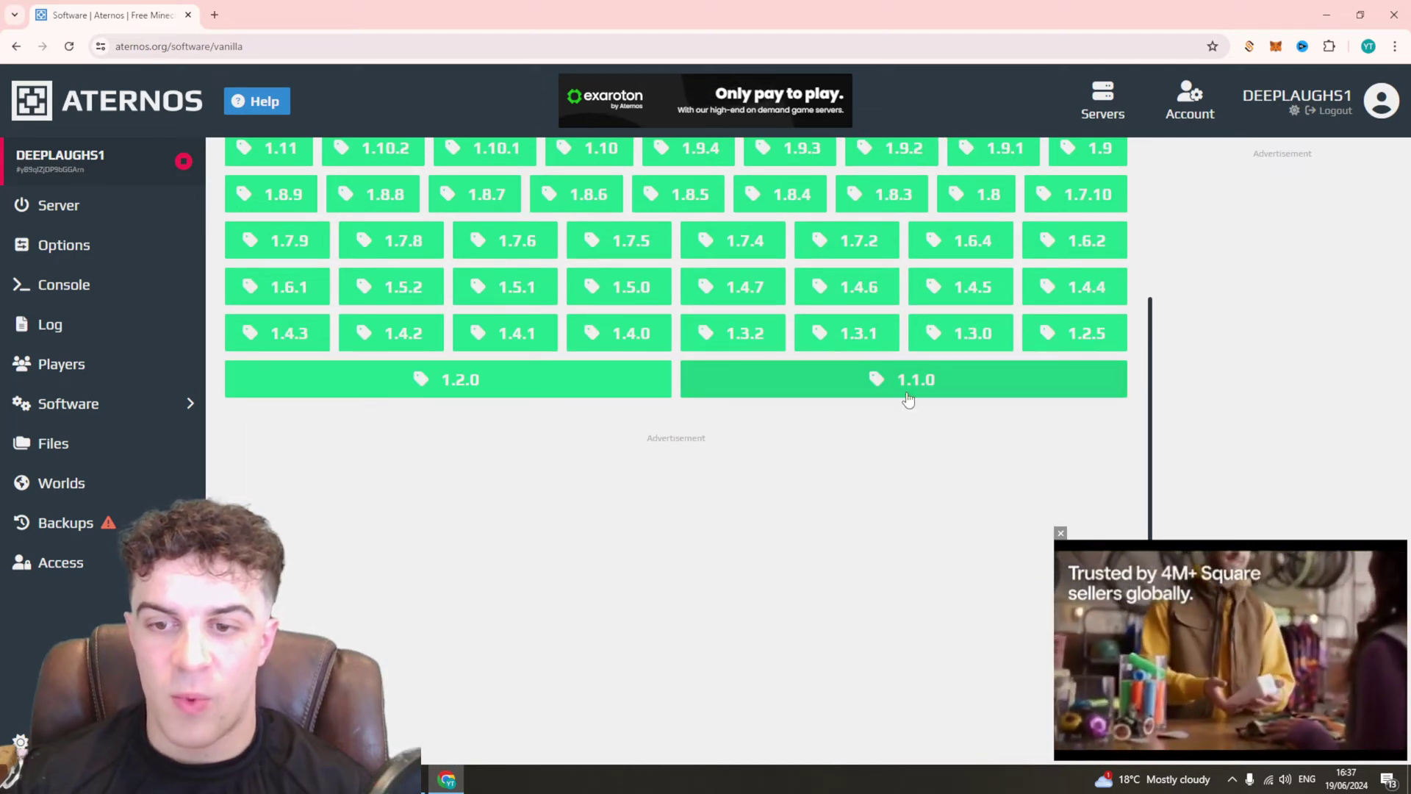
pyautogui.scroll(6, 888, 510)
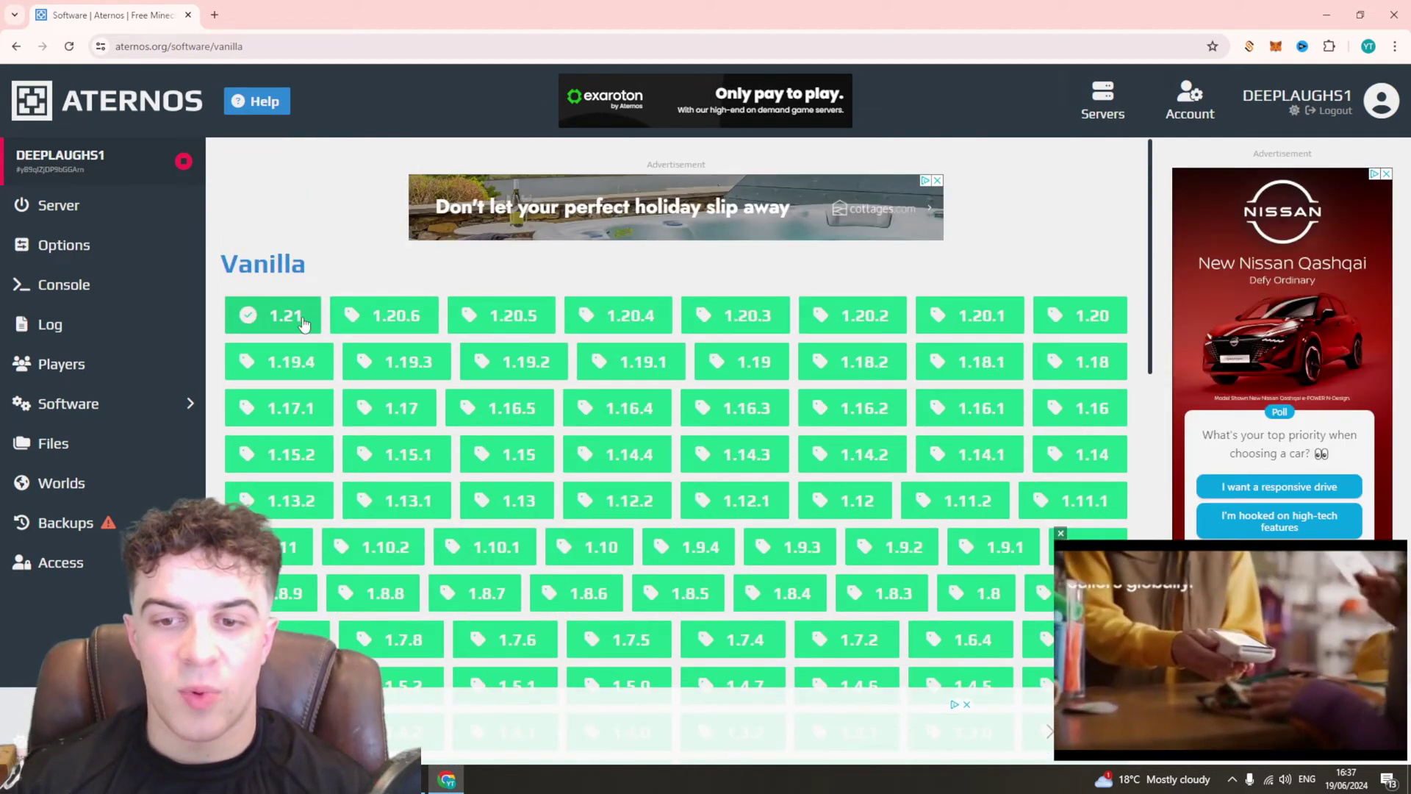
pyautogui.scroll(-4, 689, 517)
pyautogui.scroll(-3, 744, 548)
pyautogui.scroll(-3, 748, 649)
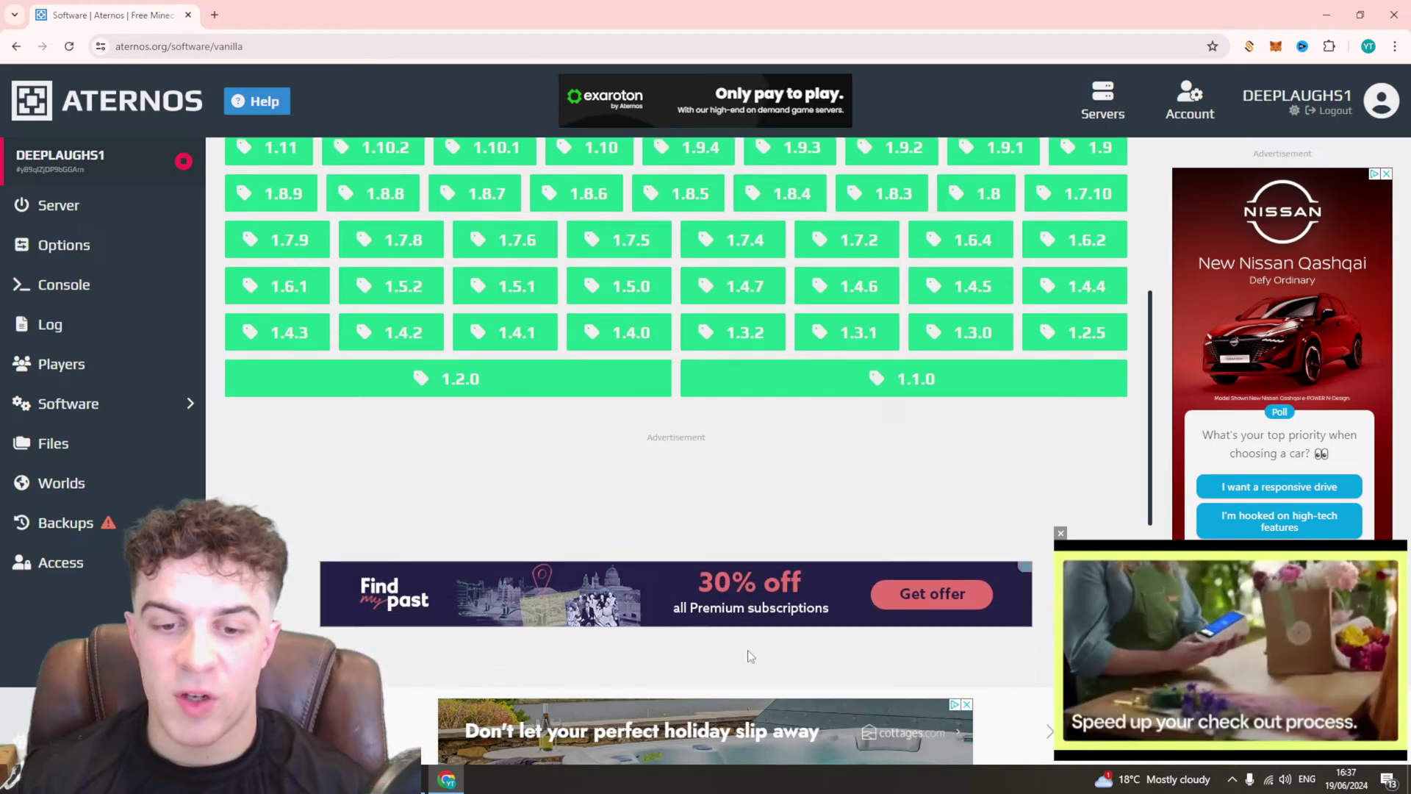
pyautogui.scroll(-3, 756, 638)
pyautogui.scroll(4, 757, 638)
pyautogui.scroll(4, 662, 497)
pyautogui.scroll(2, 552, 386)
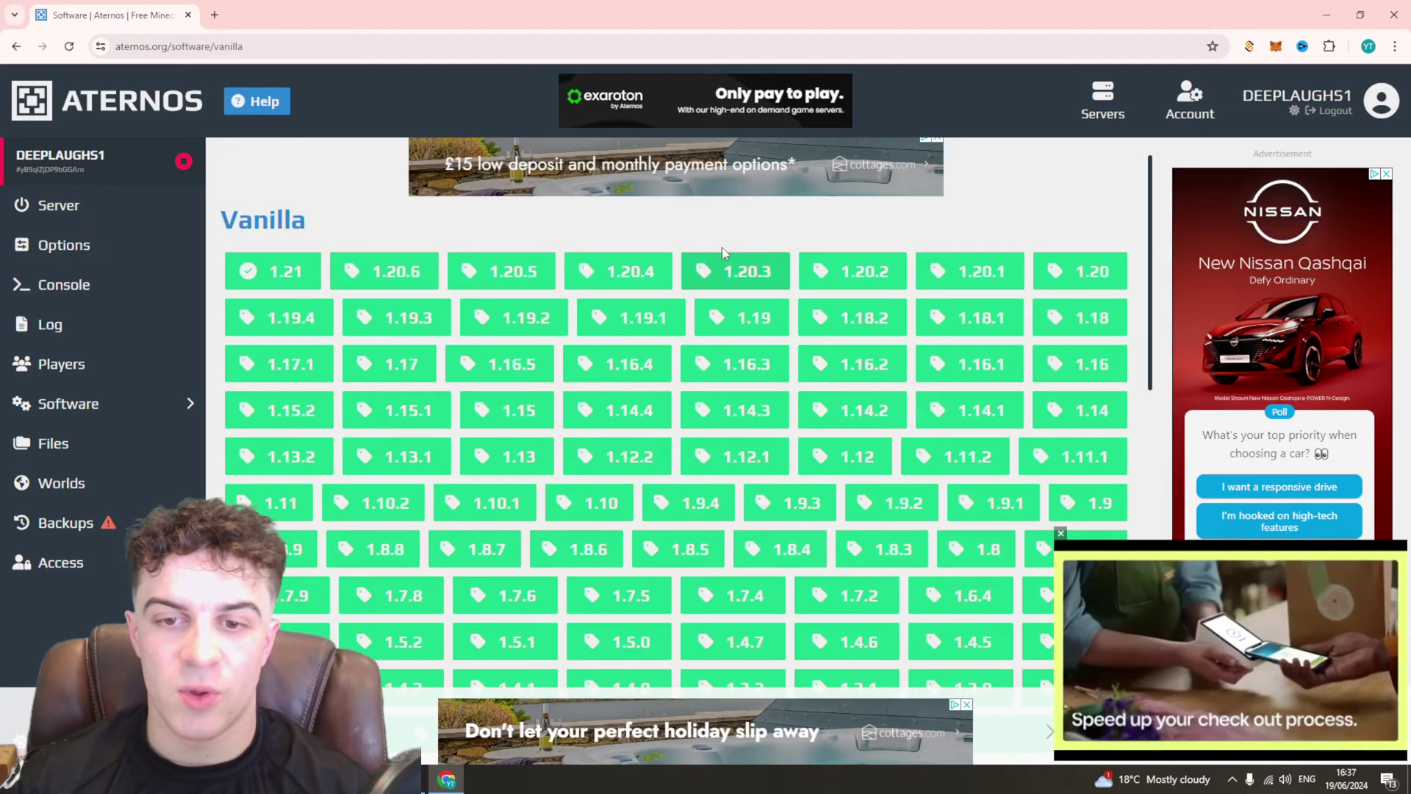
# Open Vanilla 1.20.6 and confirm reinstalling the server with it, replacing 1.21.
pyautogui.click(396, 272)
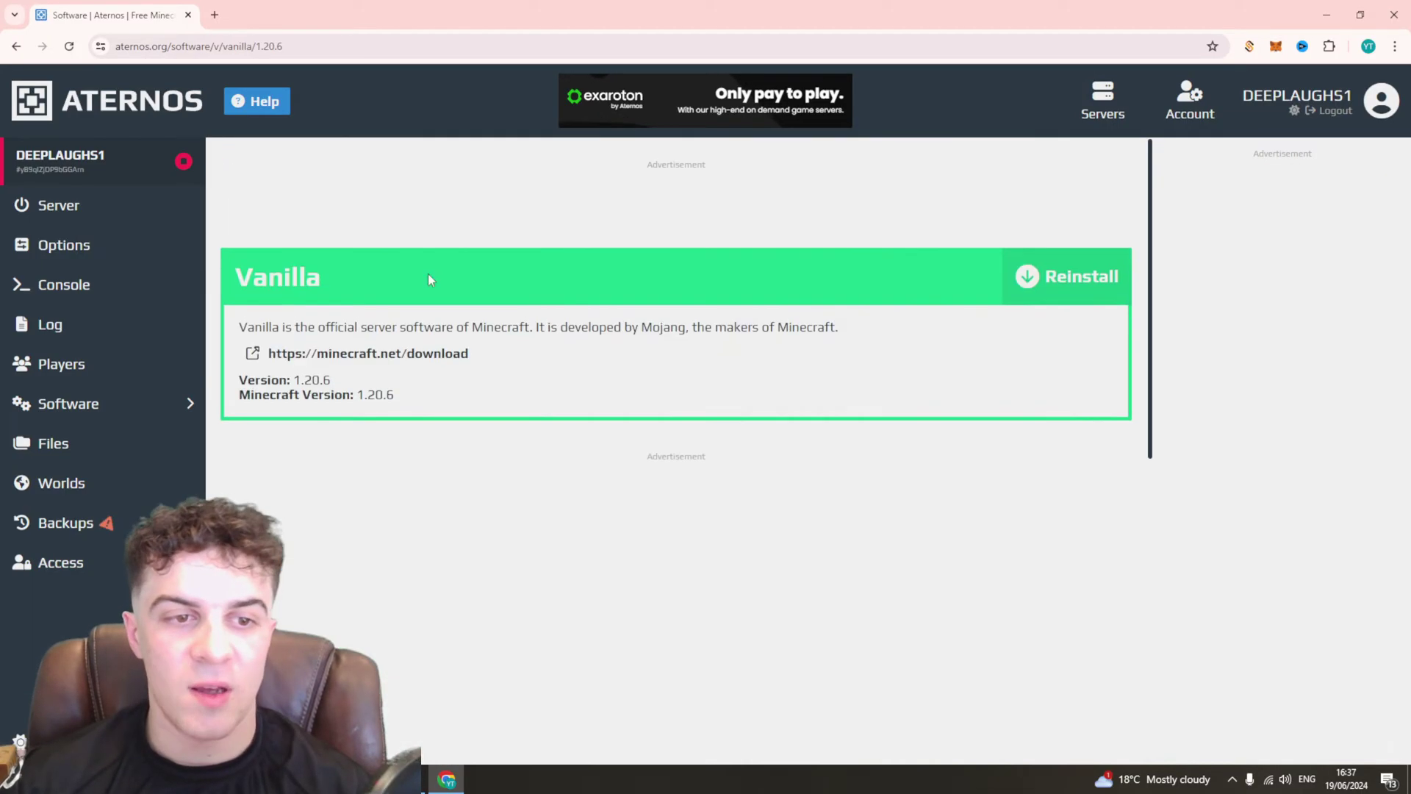
pyautogui.click(1067, 276)
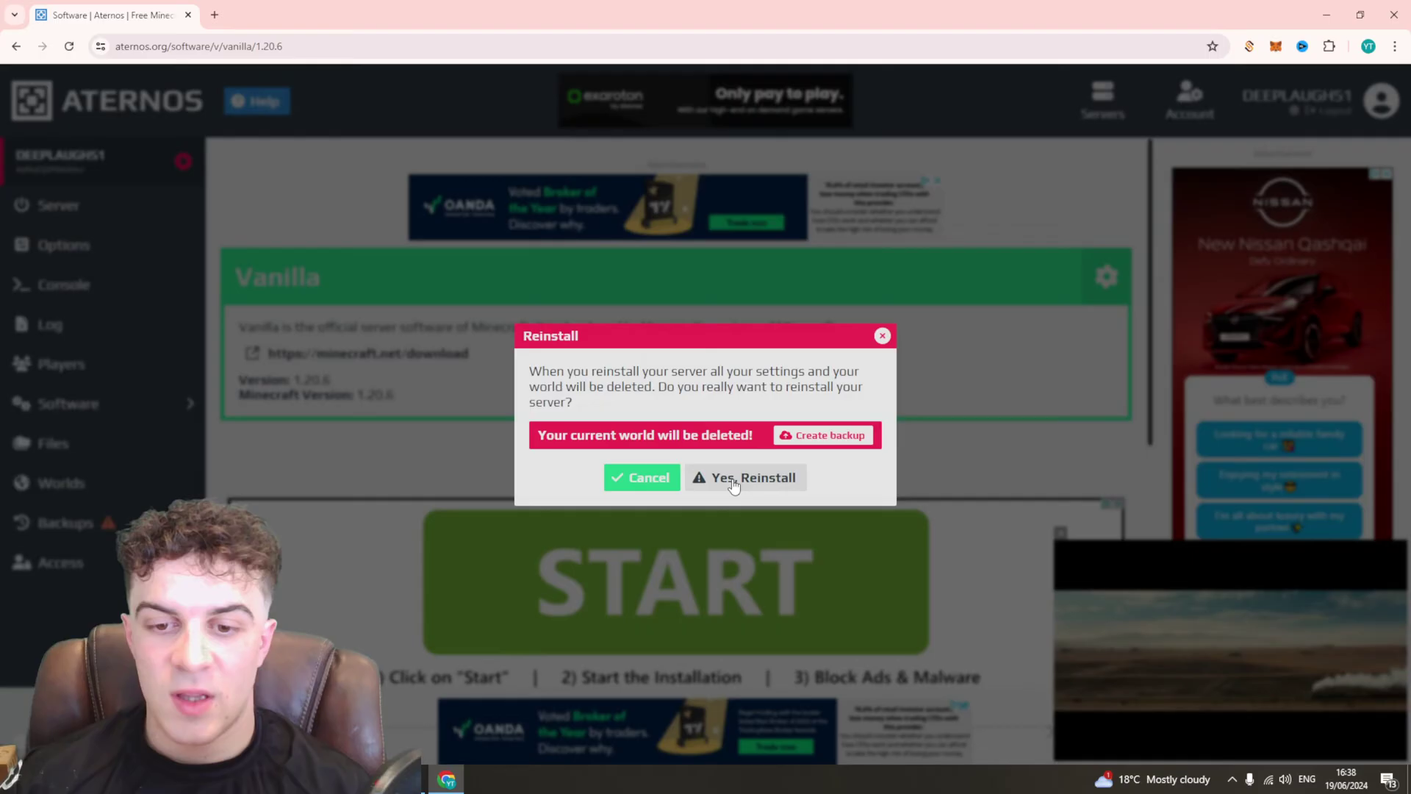
pyautogui.click(734, 485)
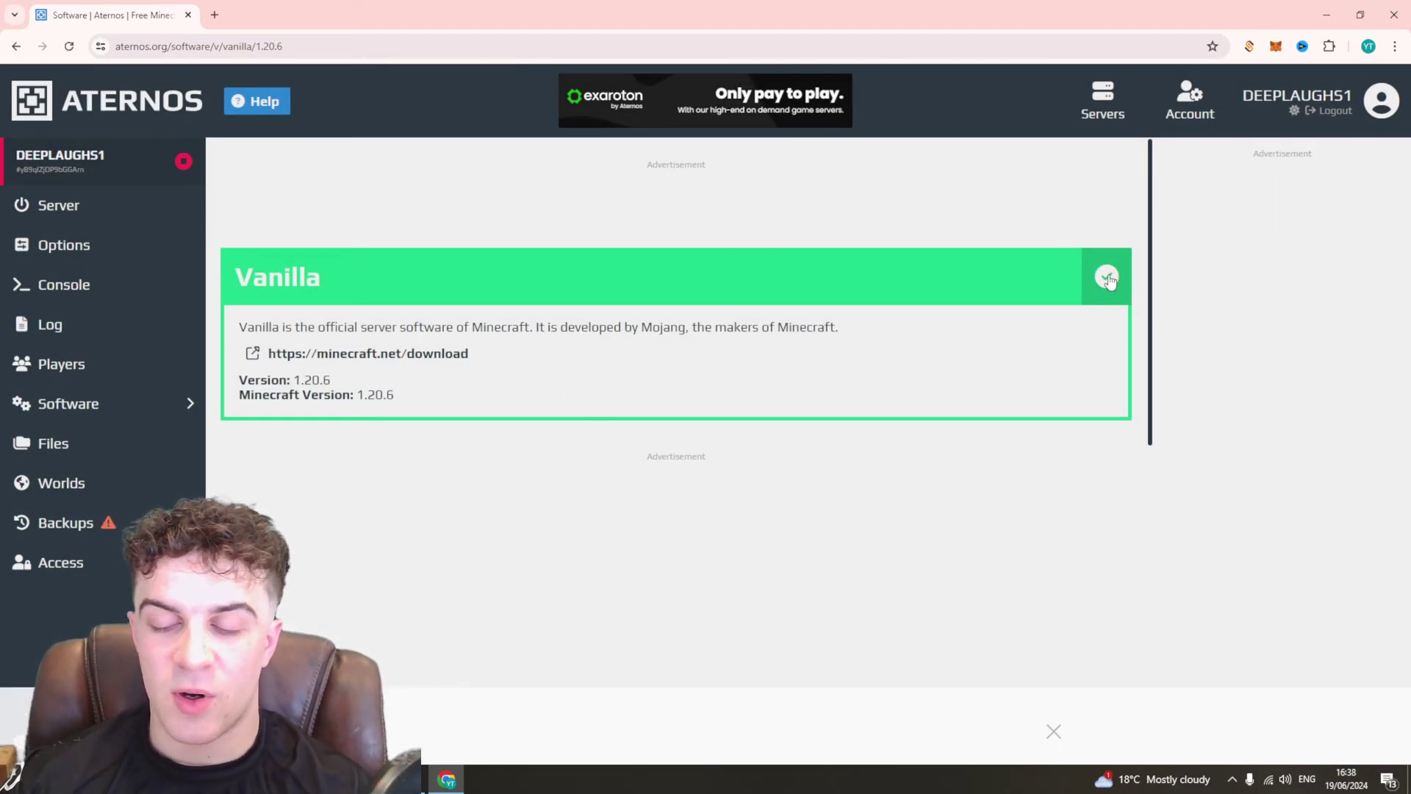
pyautogui.click(59, 205)
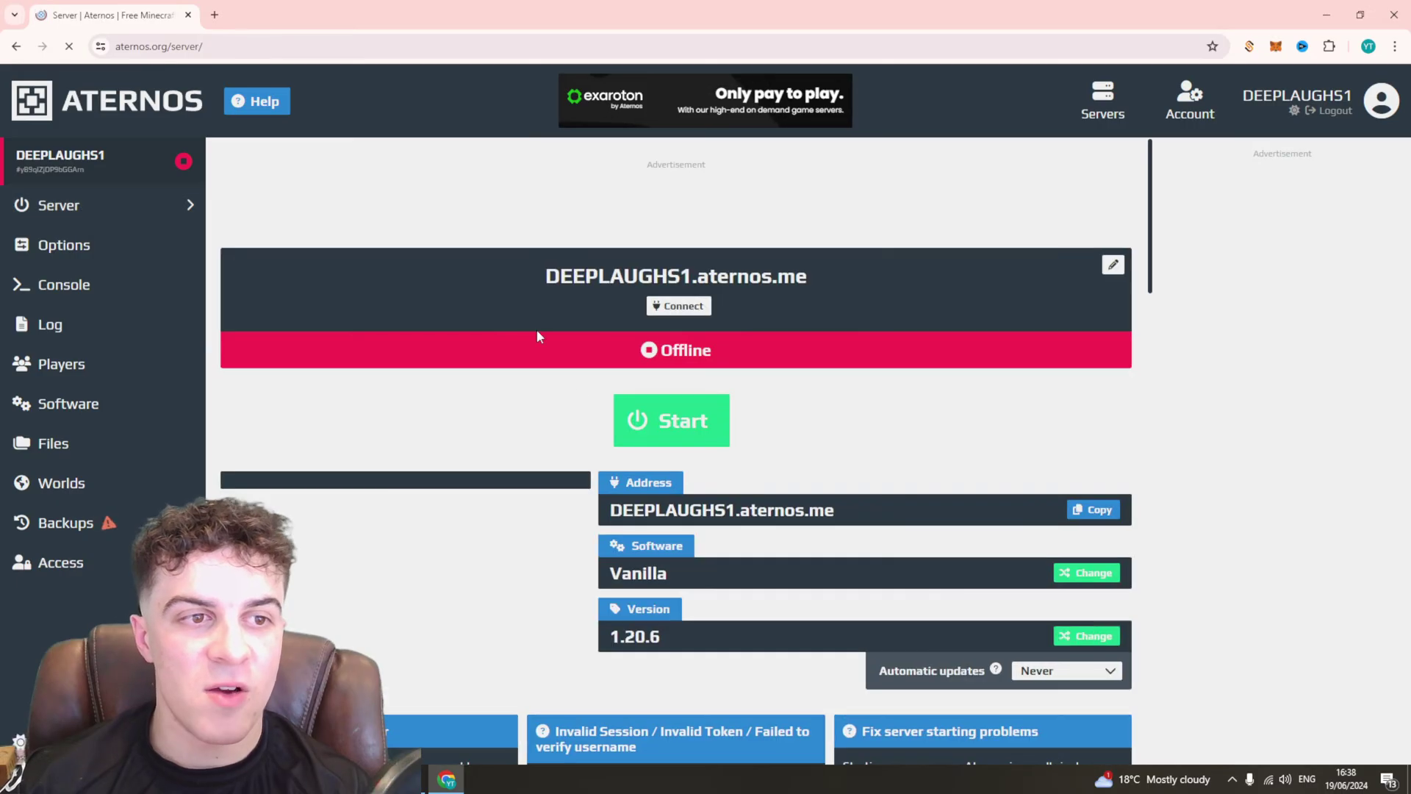
pyautogui.scroll(-2, 865, 453)
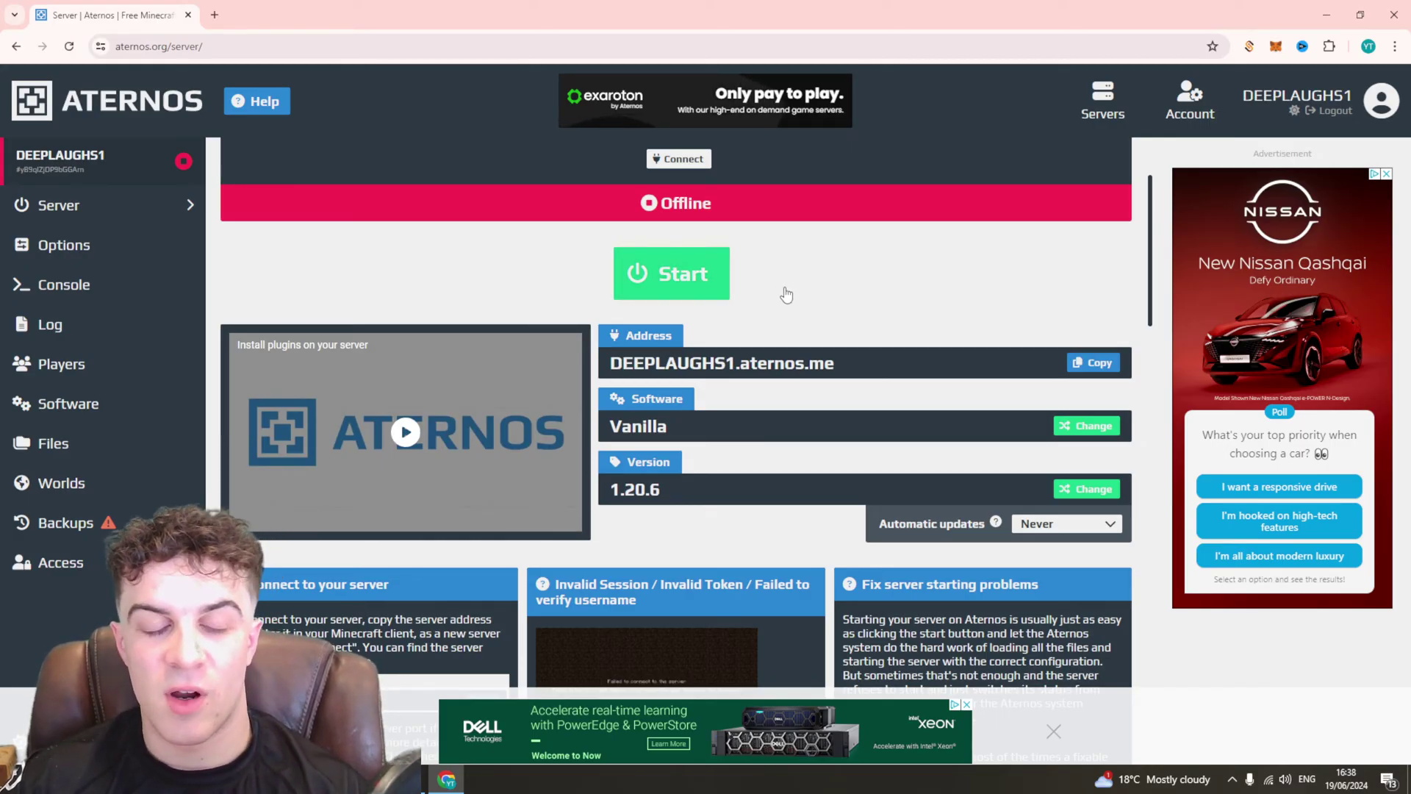
pyautogui.scroll(2, 786, 294)
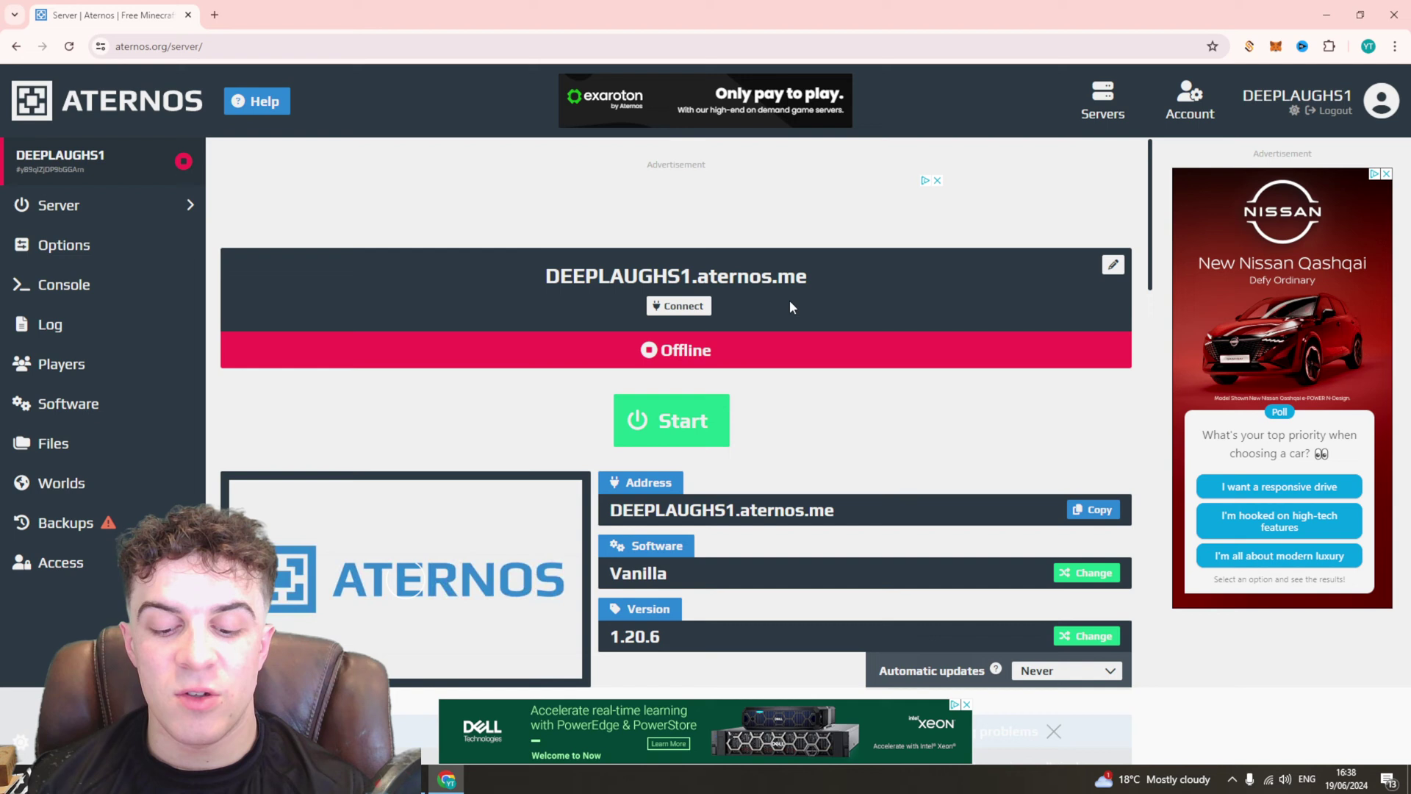